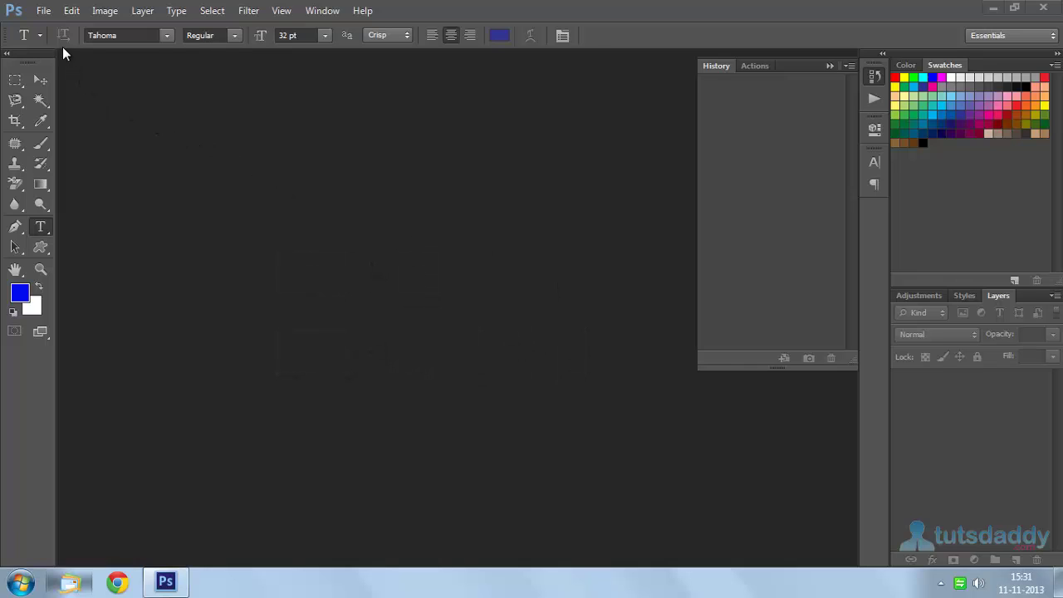
# Step: Open the File menu to start a new document
pyautogui.click(43, 11)
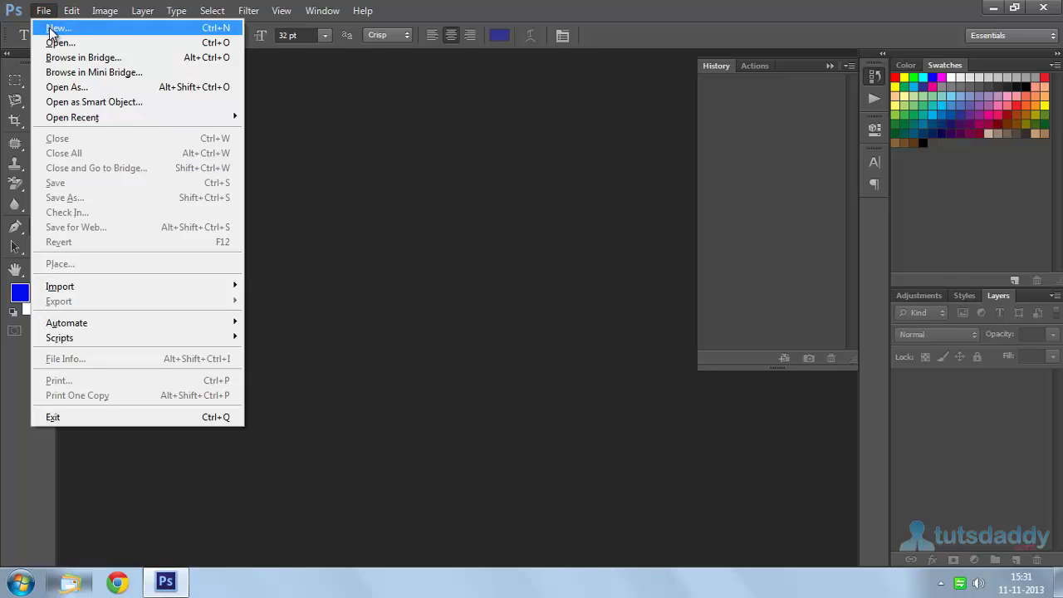
# Step: Create a new 12 × 8 inch, 72 ppi RGB document with a White background
pyautogui.hotkey('ctrl', 'n')
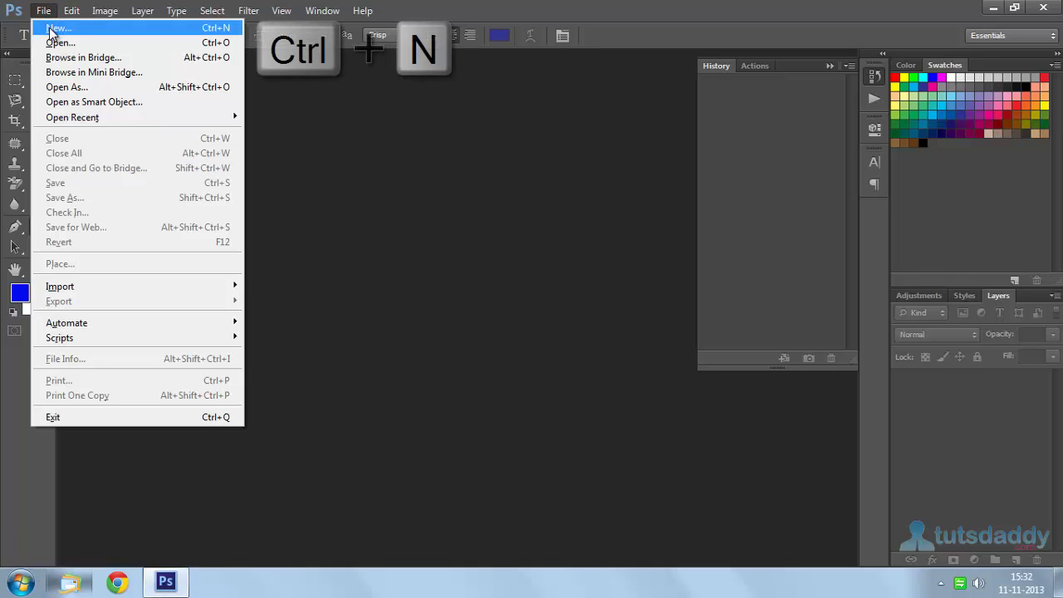
pyautogui.click(52, 30)
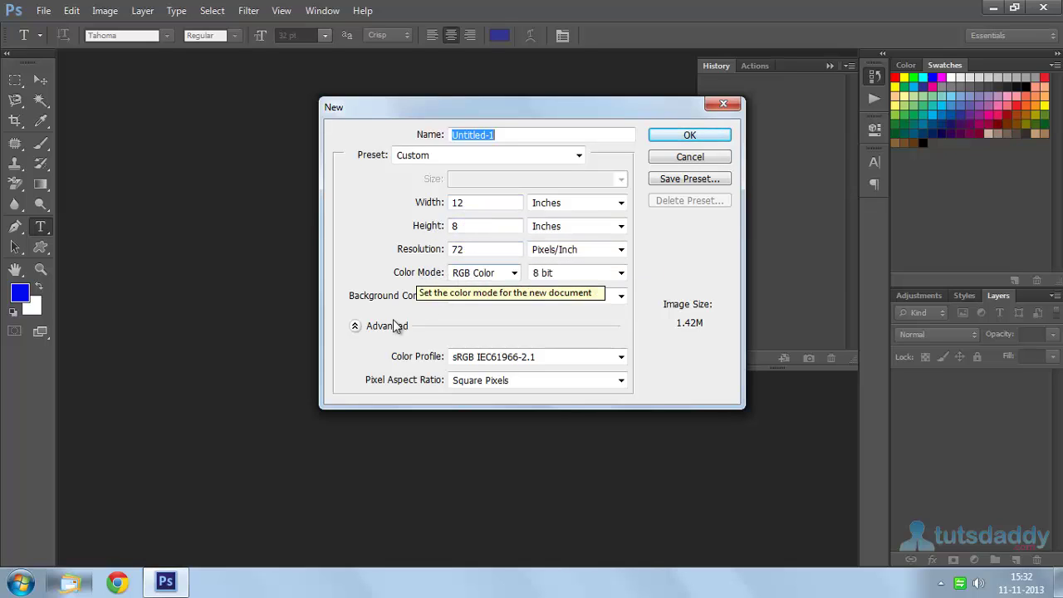
pyautogui.click(484, 296)
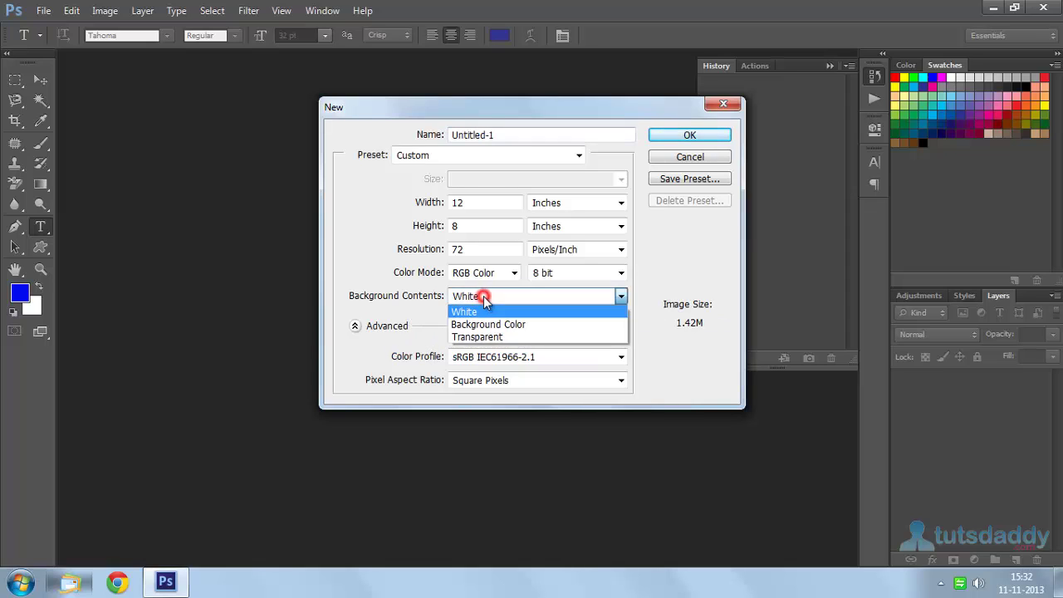
pyautogui.click(492, 294)
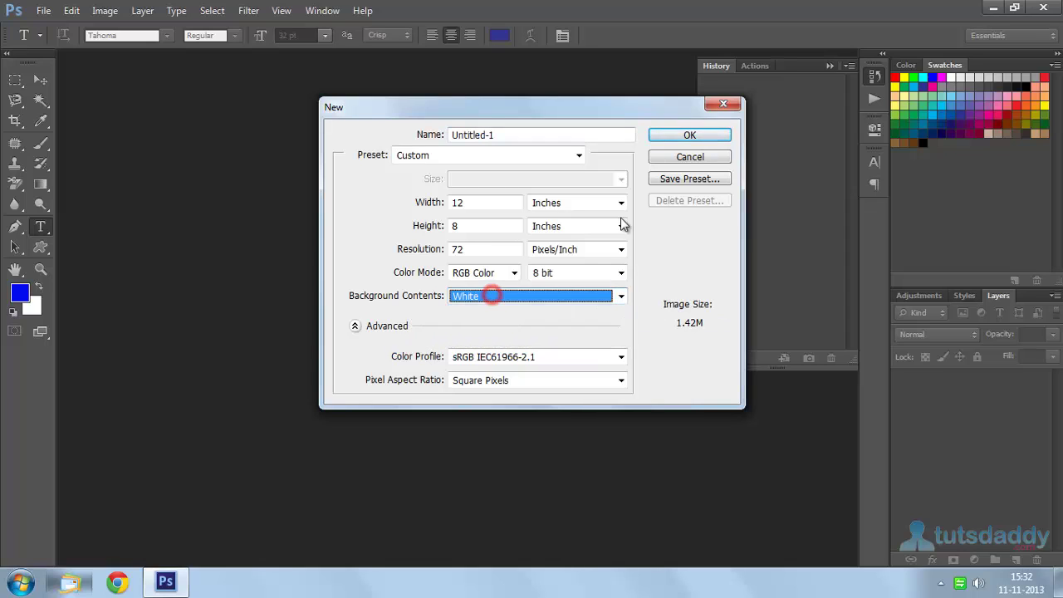
pyautogui.click(707, 136)
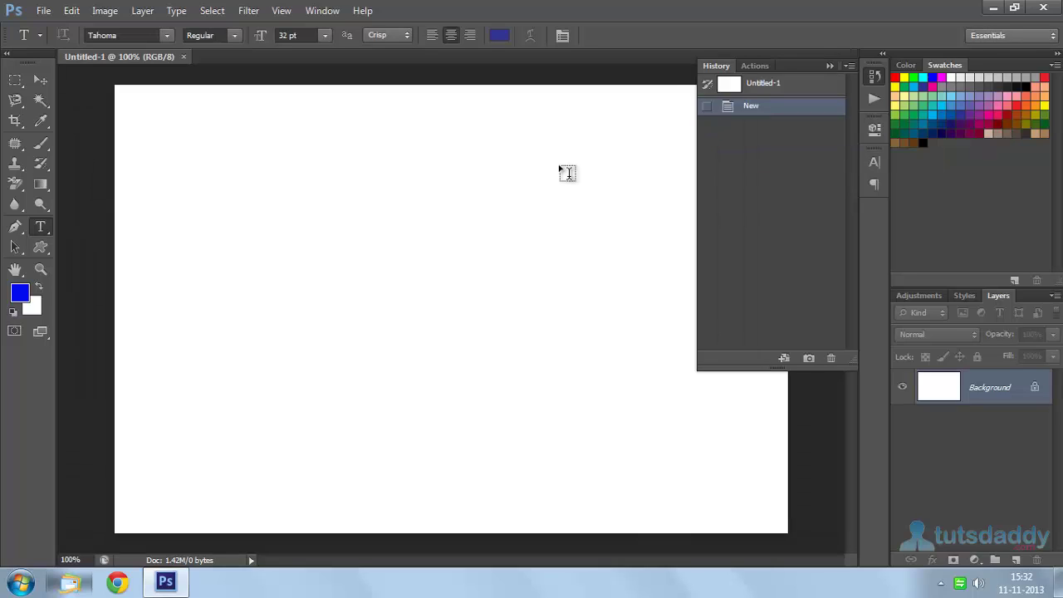
# Step: With the Brush Tool, paint blue digits 1, 2, 3 and 4 across the top
pyautogui.click(43, 146)
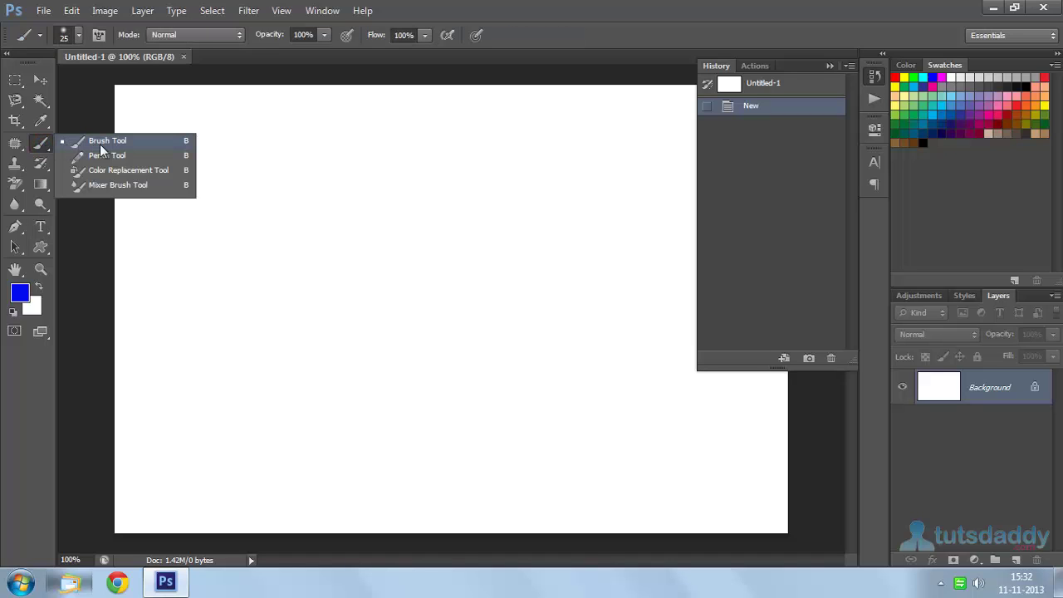
pyautogui.click(99, 144)
pyautogui.moveTo(159, 140); pyautogui.dragTo(158, 231)
pyautogui.moveTo(195, 167)
pyautogui.mouseDown()
pyautogui.moveTo(230, 149)
pyautogui.moveTo(209, 221)
pyautogui.moveTo(288, 233)
pyautogui.mouseUp()
pyautogui.moveTo(296, 155)
pyautogui.mouseDown()
pyautogui.moveTo(375, 165)
pyautogui.moveTo(343, 179)
pyautogui.moveTo(382, 184)
pyautogui.moveTo(385, 222)
pyautogui.moveTo(337, 225)
pyautogui.mouseUp()
pyautogui.moveTo(424, 141)
pyautogui.mouseDown()
pyautogui.moveTo(428, 224)
pyautogui.moveTo(508, 224)
pyautogui.mouseUp()
pyautogui.moveTo(470, 183); pyautogui.dragTo(469, 249)
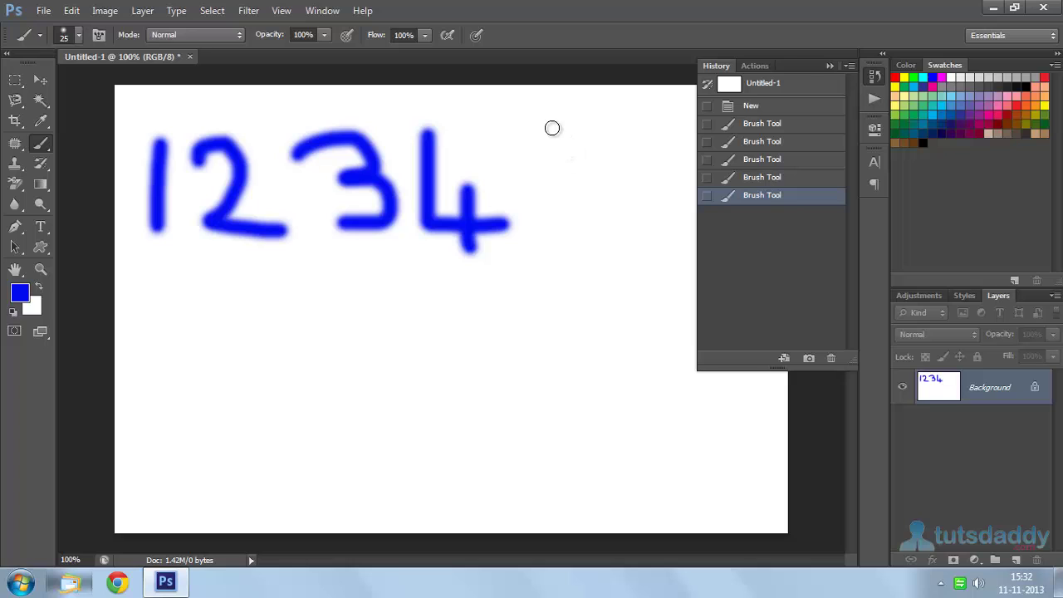
# Step: Paint the 5, then 6 and 7 below, and undo the 7 stroke
pyautogui.moveTo(540, 119)
pyautogui.mouseDown()
pyautogui.moveTo(613, 124)
pyautogui.moveTo(542, 120)
pyautogui.moveTo(542, 189)
pyautogui.moveTo(611, 188)
pyautogui.moveTo(624, 222)
pyautogui.moveTo(622, 239)
pyautogui.moveTo(550, 236)
pyautogui.mouseUp()
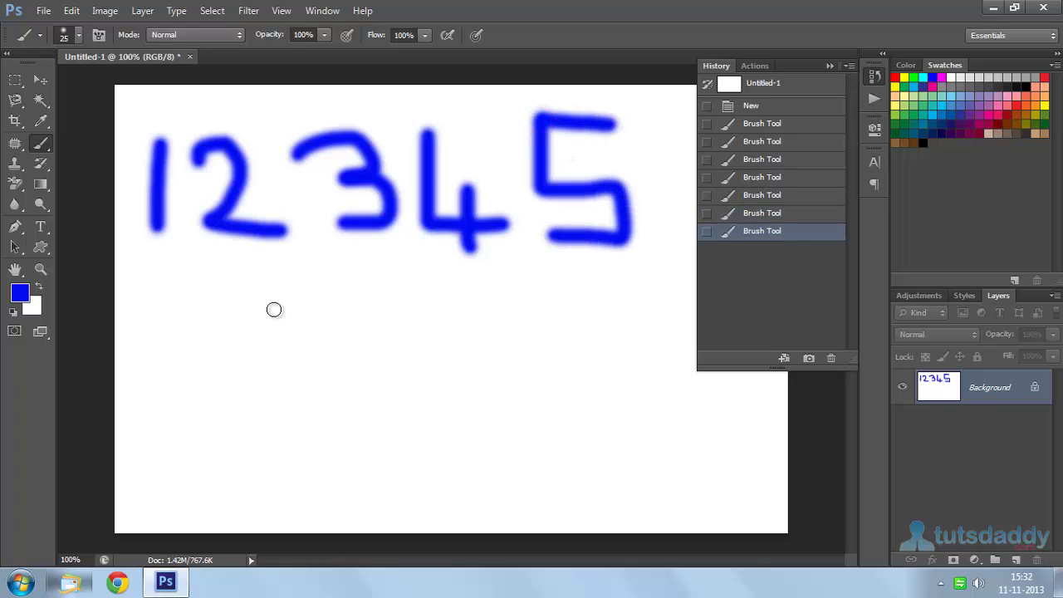
pyautogui.moveTo(241, 276)
pyautogui.mouseDown()
pyautogui.moveTo(176, 329)
pyautogui.moveTo(230, 368)
pyautogui.moveTo(190, 337)
pyautogui.mouseUp()
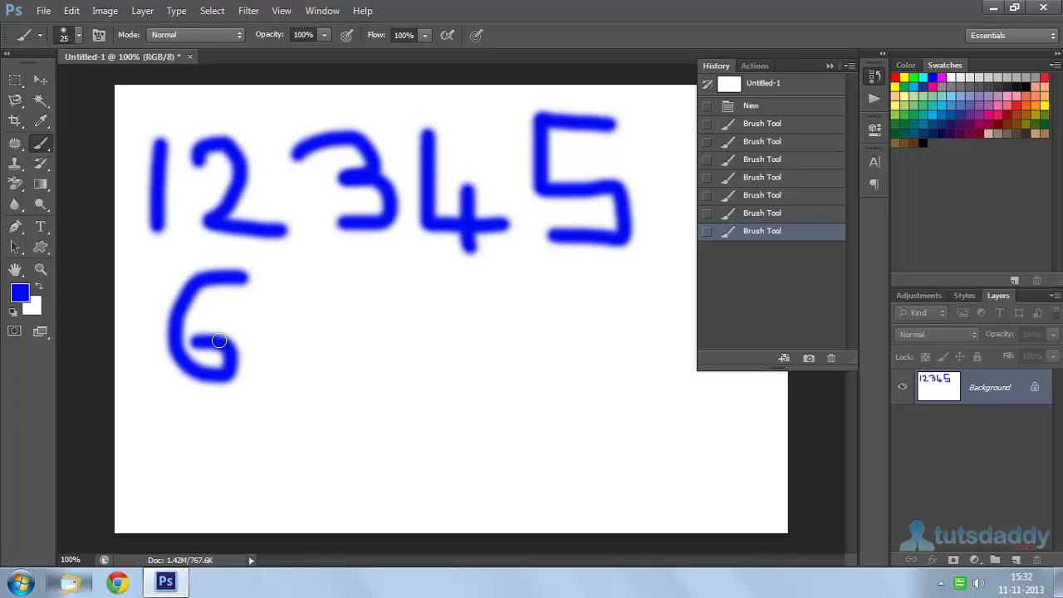
pyautogui.moveTo(291, 280)
pyautogui.mouseDown()
pyautogui.moveTo(351, 292)
pyautogui.moveTo(354, 371)
pyautogui.mouseUp()
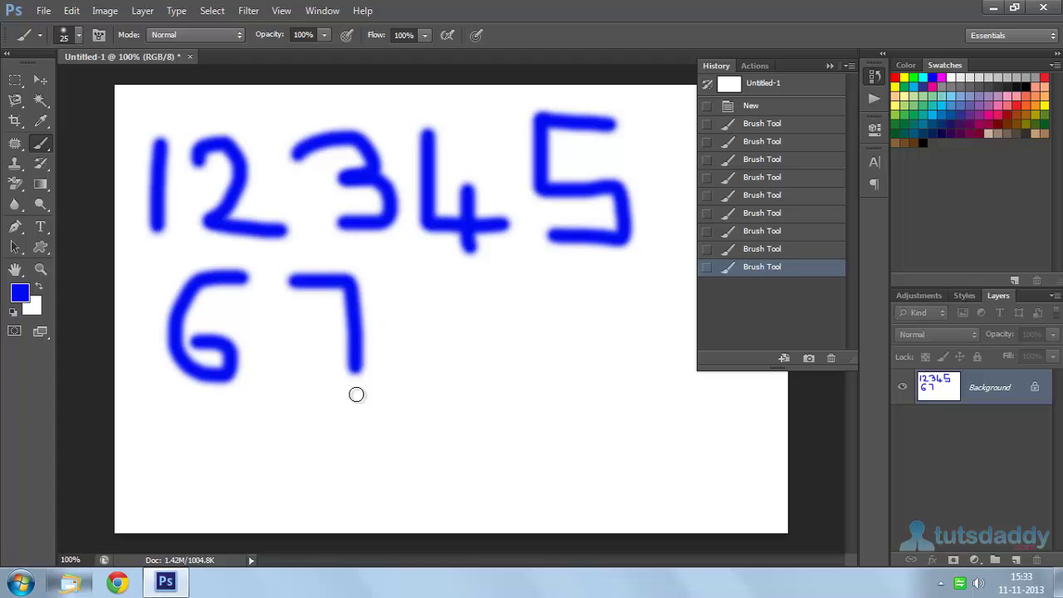
pyautogui.hotkey('ctrl', 'z')
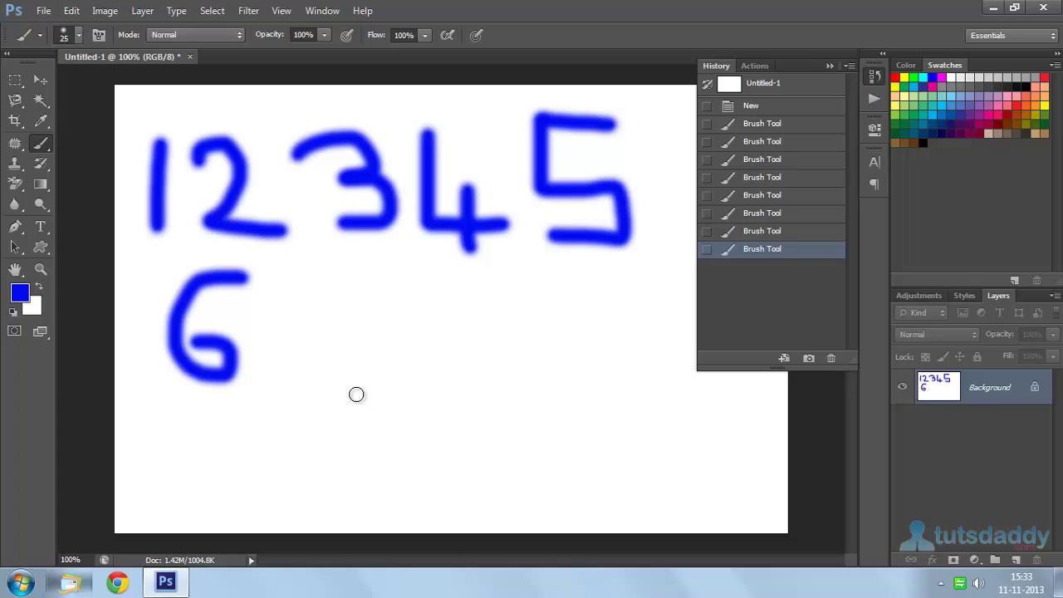
# Step: Bring back the 7 beside the 6 so 12345 sits above 67
pyautogui.hotkey('ctrl', 'z')
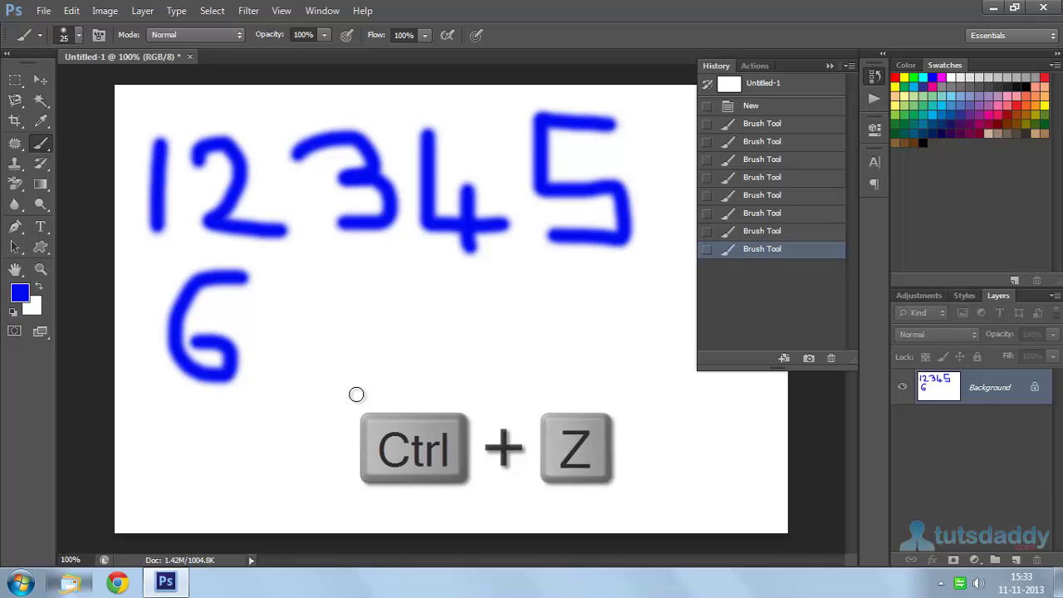
pyautogui.moveTo(291, 283); pyautogui.dragTo(357, 369)
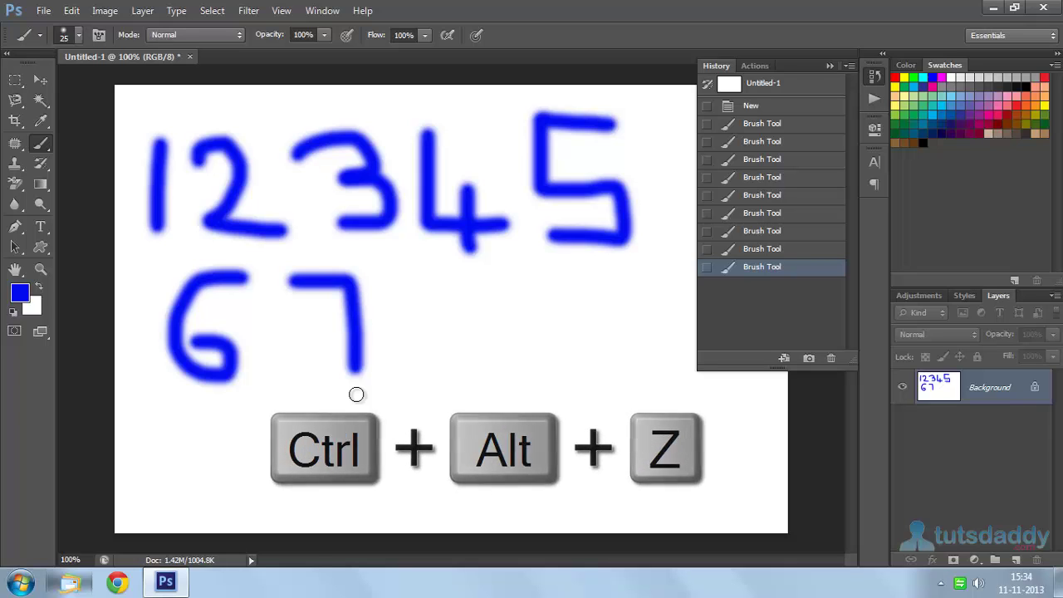
# Step: Step backward through the strokes with Ctrl+Alt+Z until only 123 remains
pyautogui.hotkey('ctrl', 'alt', 'z')
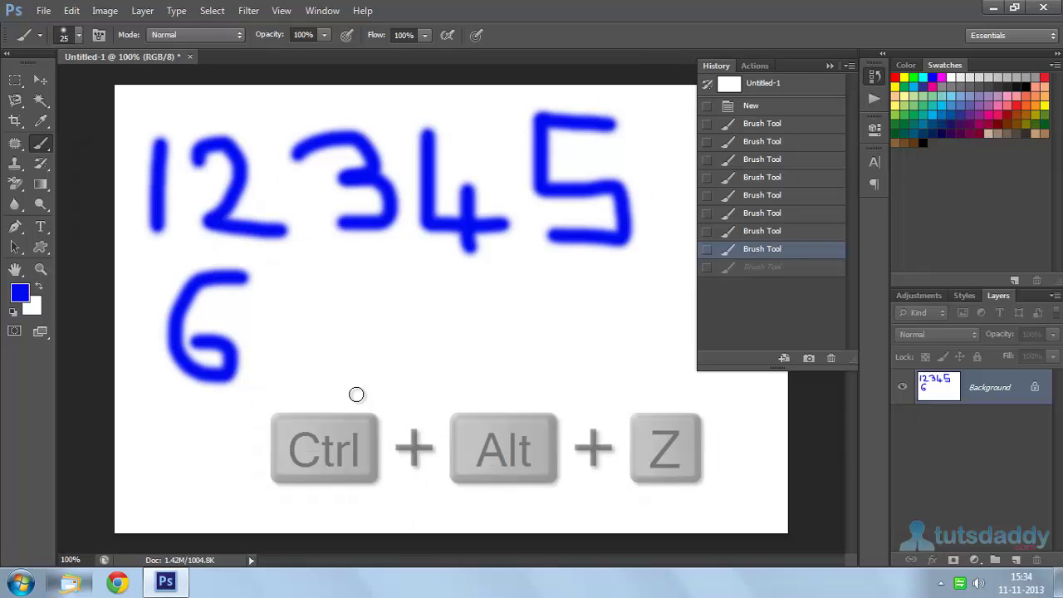
pyautogui.hotkey('ctrl', 'alt', 'z')
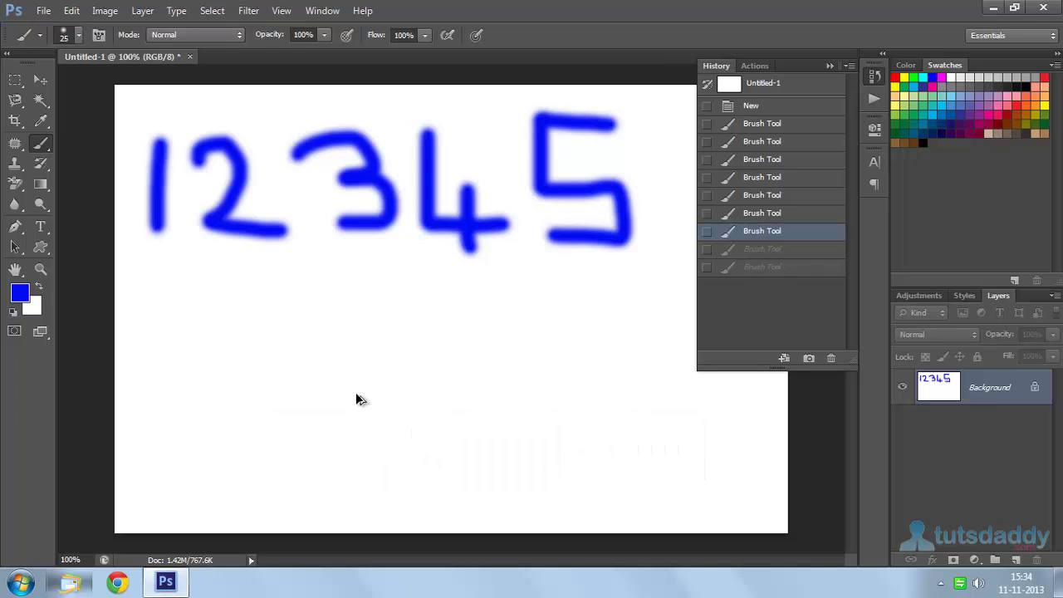
pyautogui.hotkey('ctrl', 'alt', 'z')
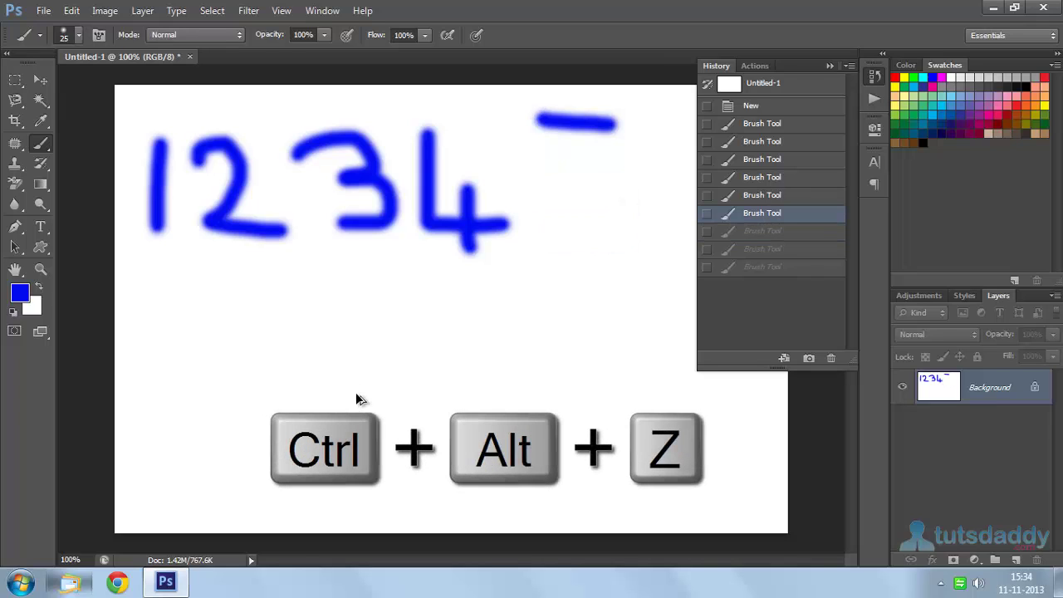
pyautogui.hotkey('ctrl', 'alt', 'z')
pyautogui.hotkey('ctrl', 'alt', 'z')
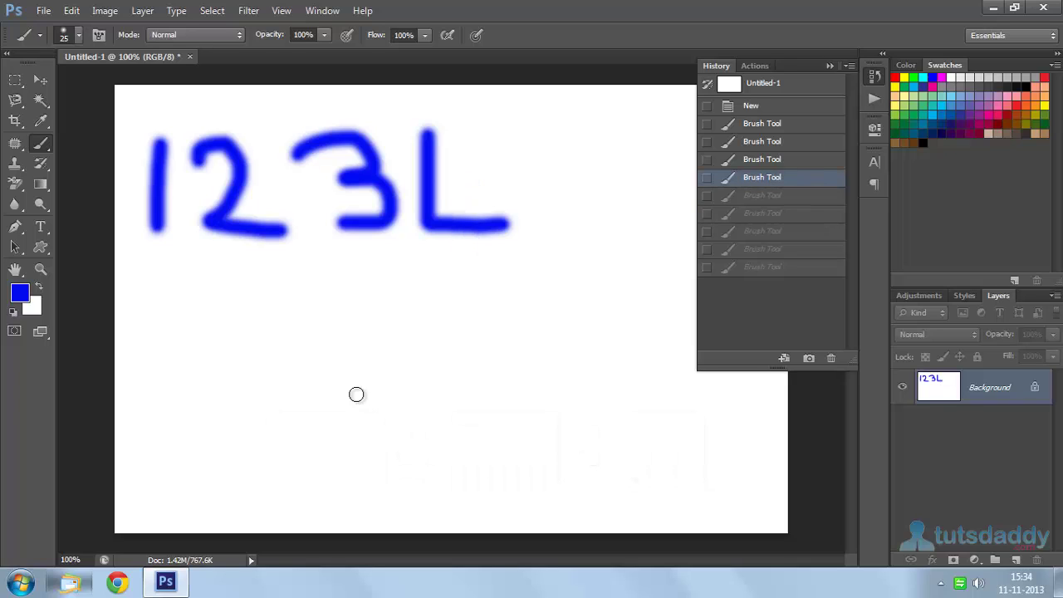
pyautogui.hotkey('ctrl', 'alt', 'z')
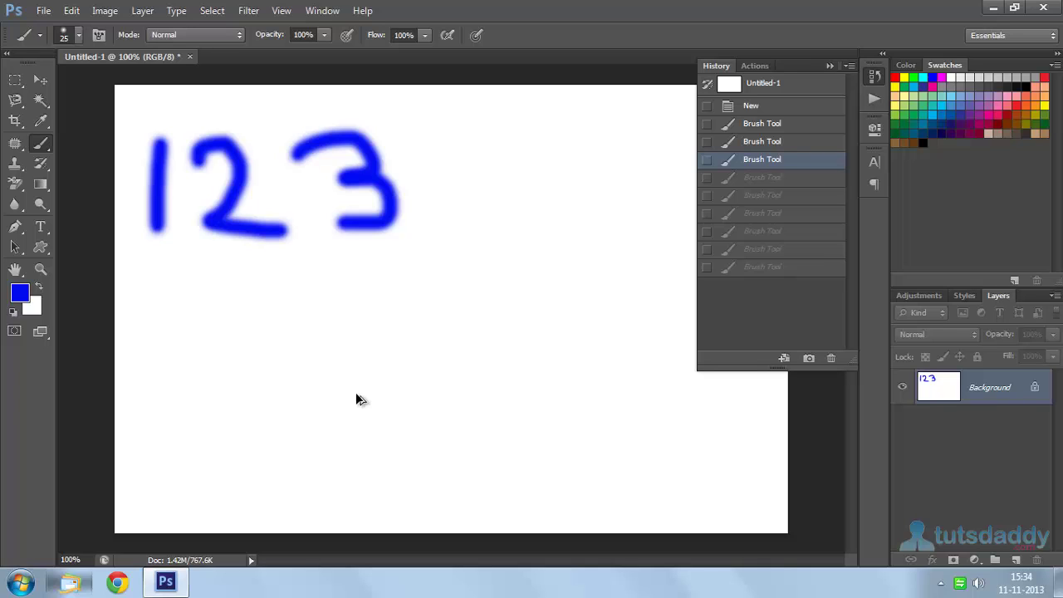
pyautogui.hotkey('ctrl', 'alt', 'z')
pyautogui.hotkey('ctrl', 'alt', 'z')
pyautogui.hotkey('ctrl', 'alt', 'z')
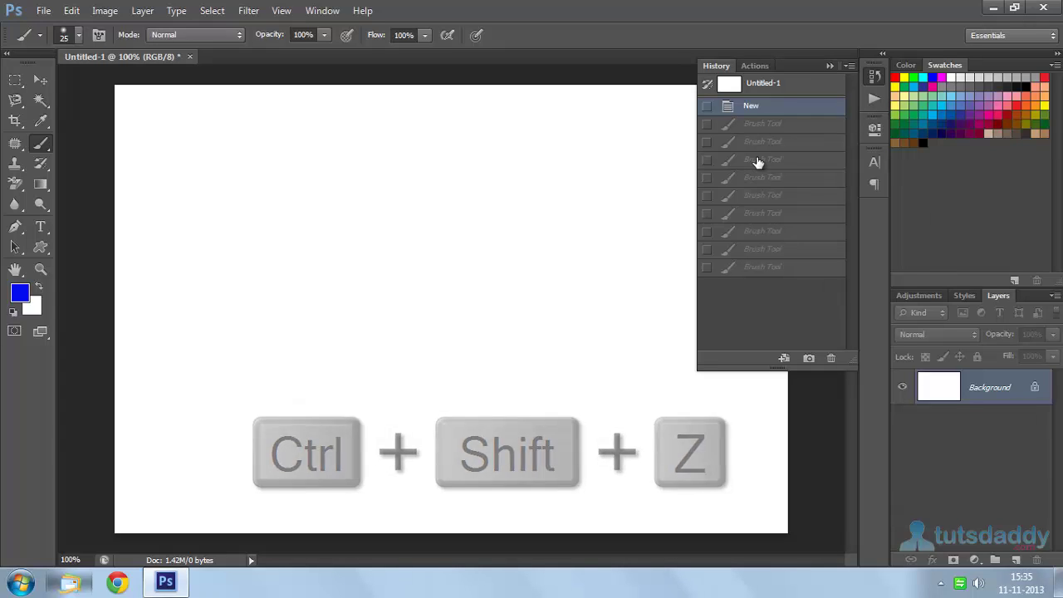
# Step: Step forward three times to bring back the digits 1, 2 and 3
pyautogui.hotkey('ctrl', 'shift', 'z')
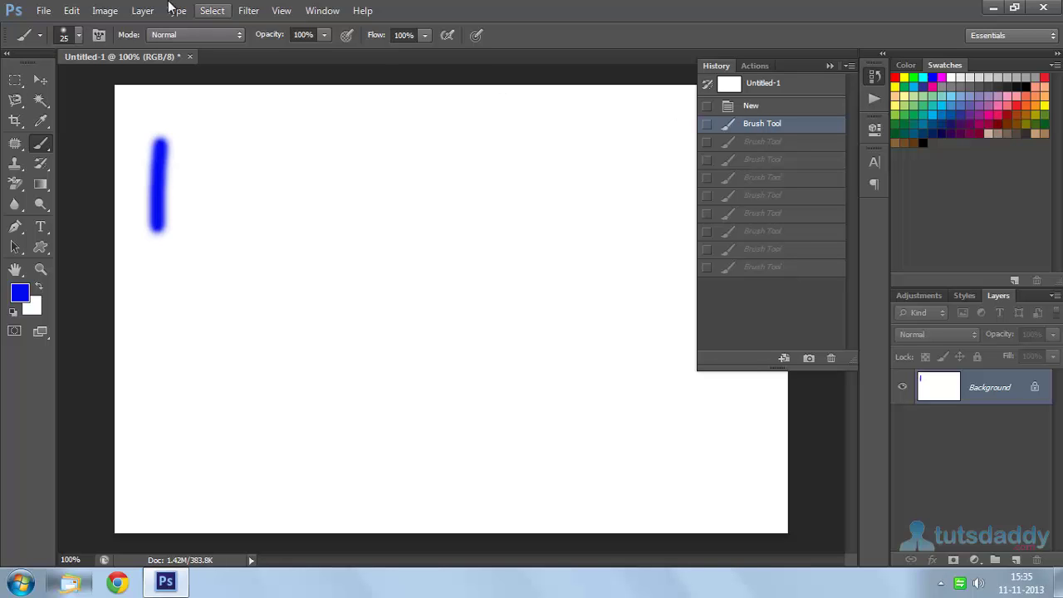
pyautogui.click(71, 11)
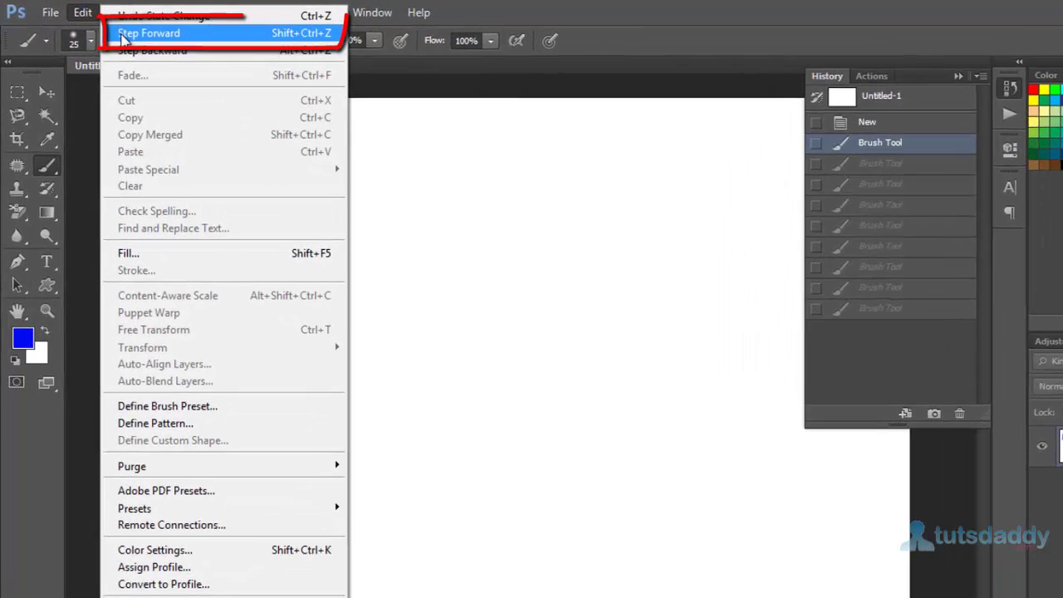
pyautogui.click(129, 28)
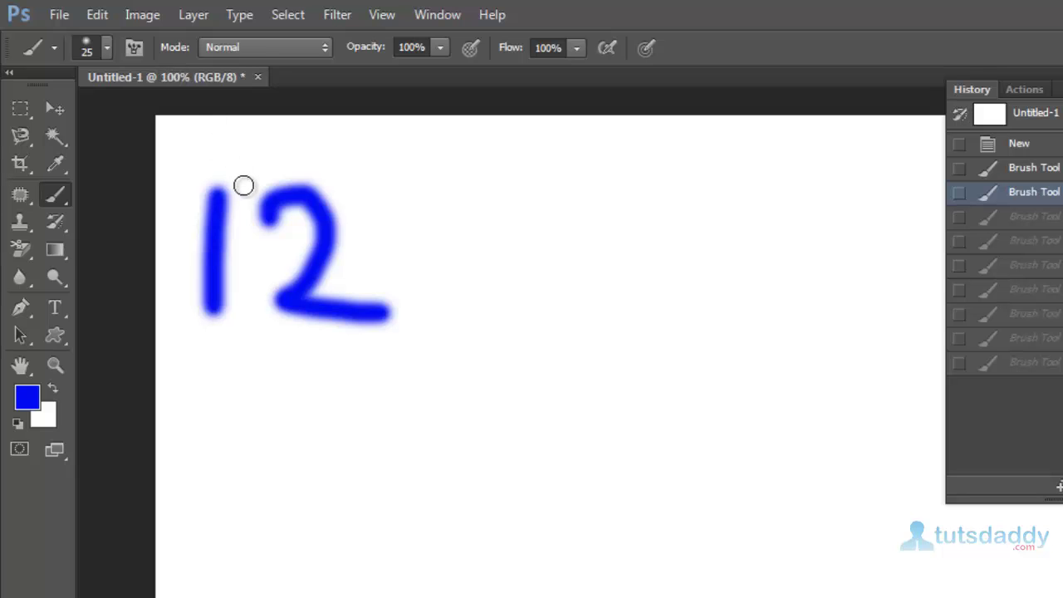
pyautogui.click(130, 16)
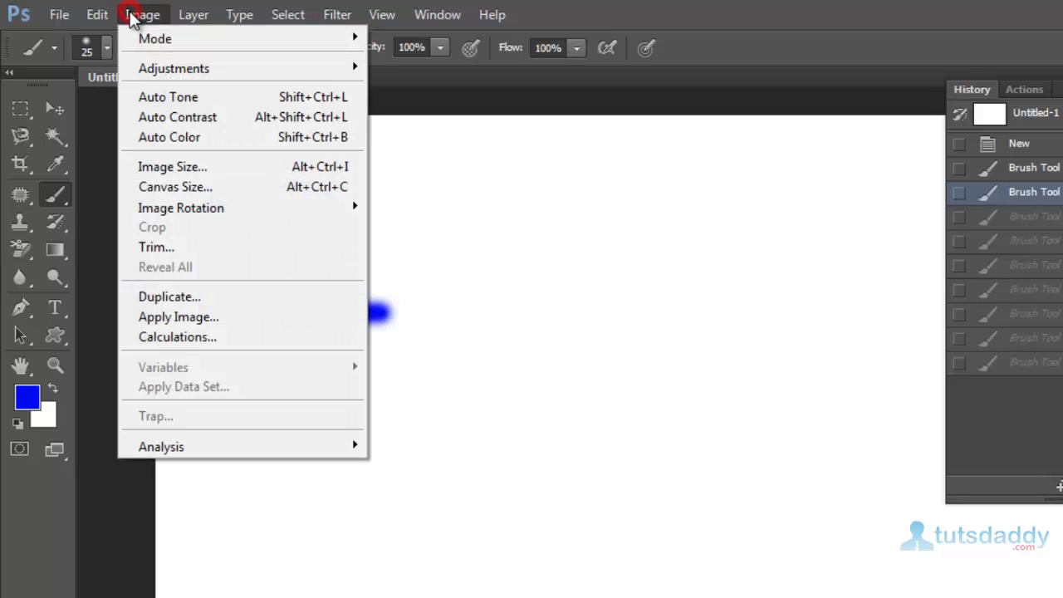
pyautogui.moveTo(99, 23)
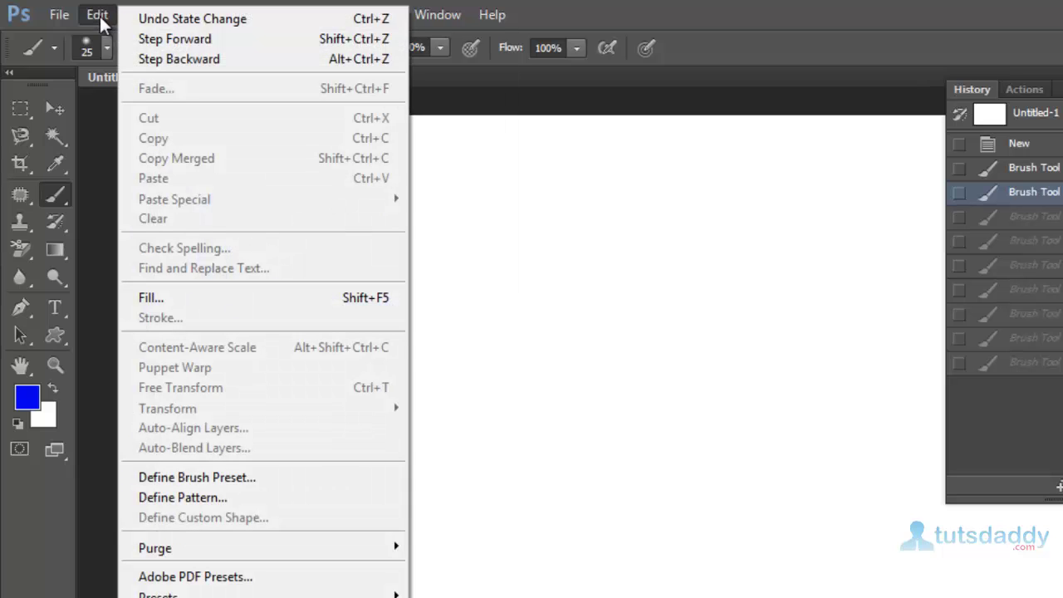
pyautogui.click(153, 39)
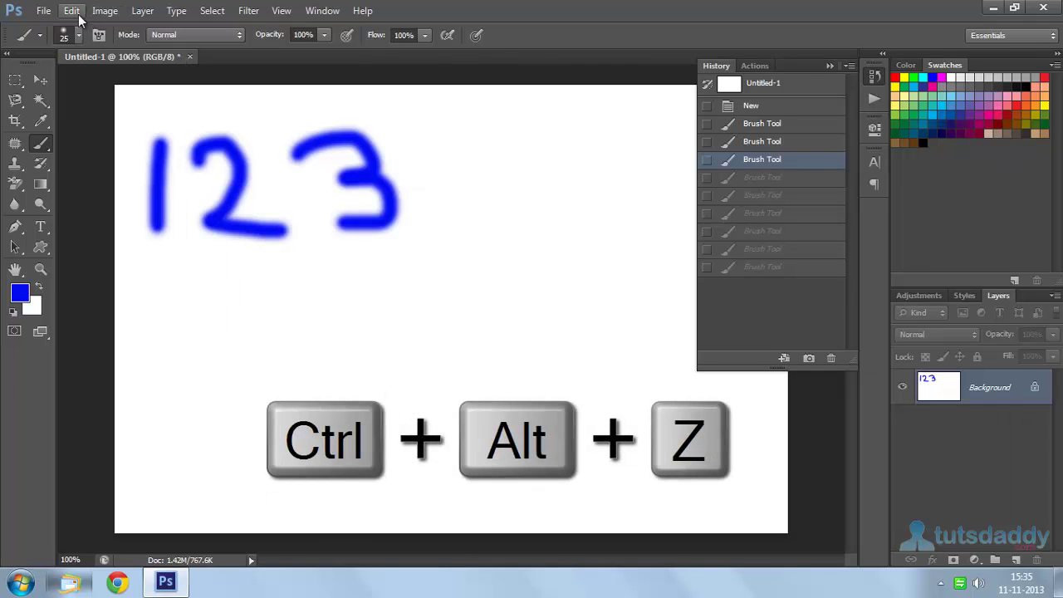
# Step: Use Edit > Step Backward to remove the 3, leaving only 12
pyautogui.click(75, 12)
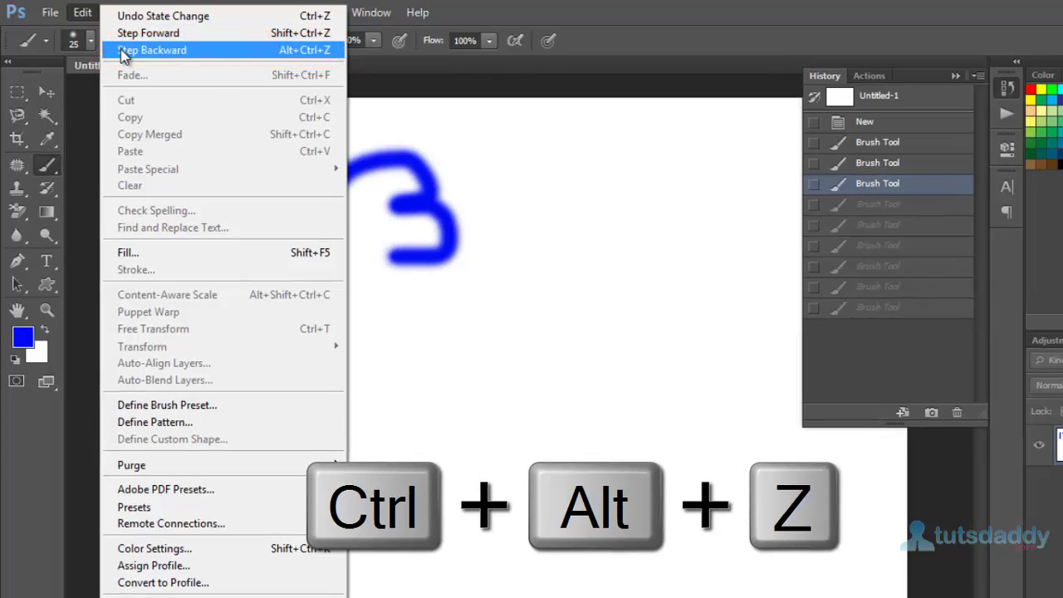
pyautogui.click(125, 51)
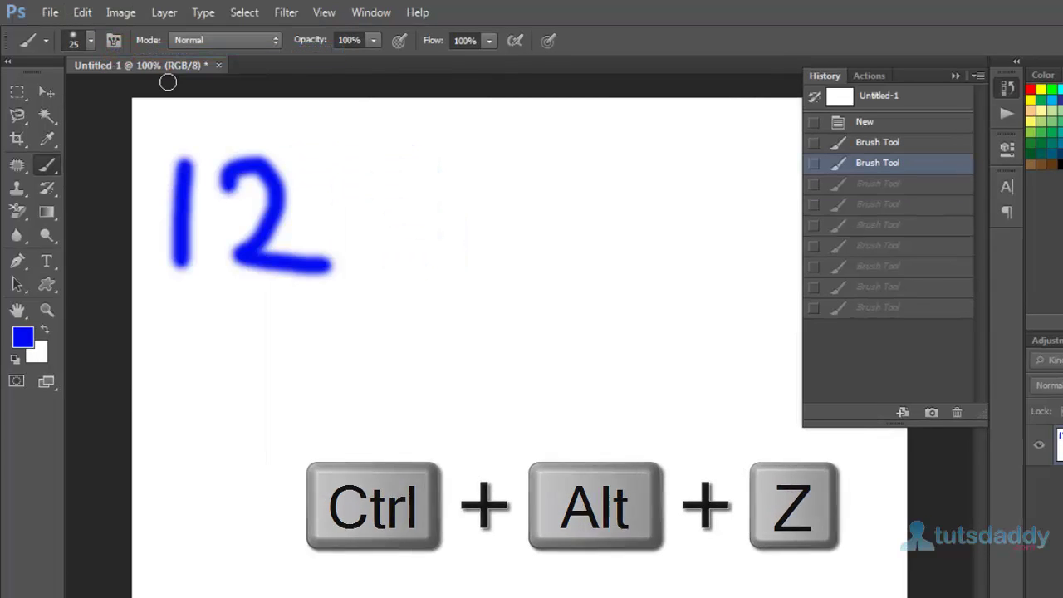